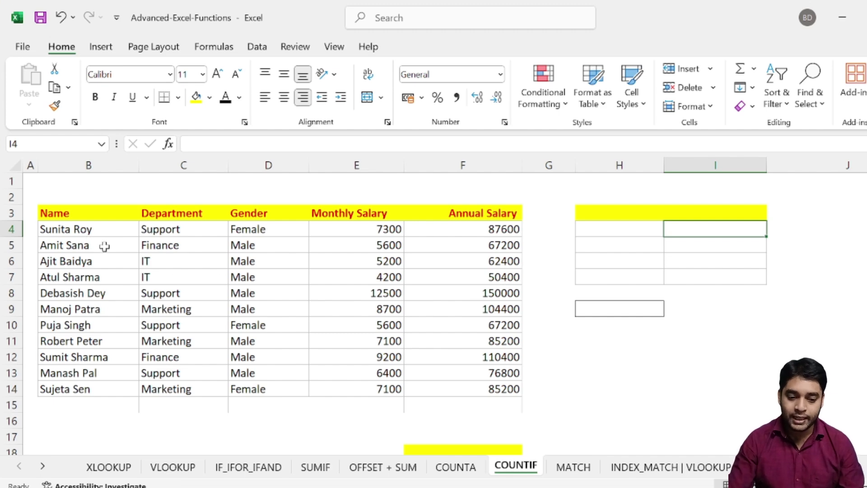
Step: Examine the employee table's Department, Gender and salary columns and the empty summary table beside it
{"action": "left_click_drag", "start_coordinate": [180, 226], "coordinate": [226, 388]}
{"action": "left_click", "coordinate": [248, 228]}
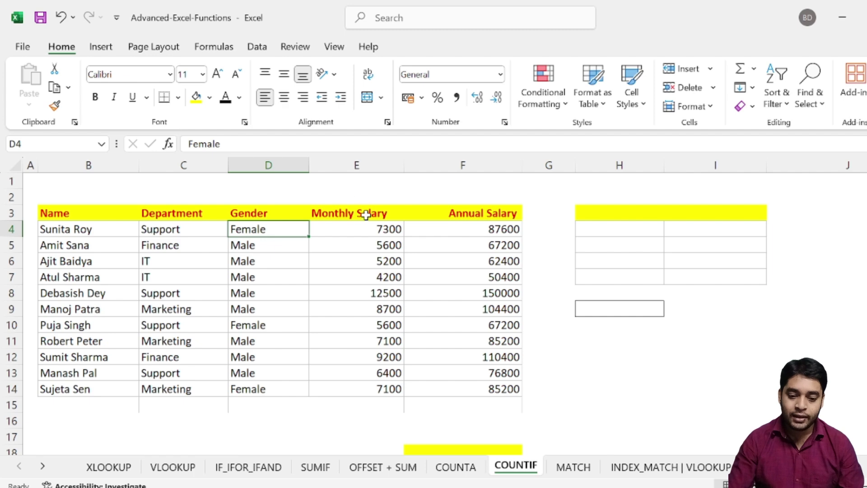
{"action": "left_click", "coordinate": [356, 229]}
{"action": "left_click", "coordinate": [460, 229]}
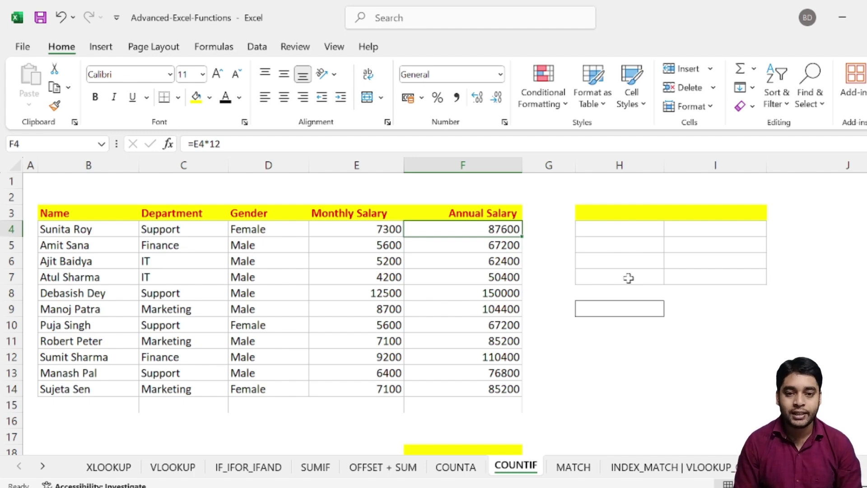
{"action": "left_click", "coordinate": [621, 246]}
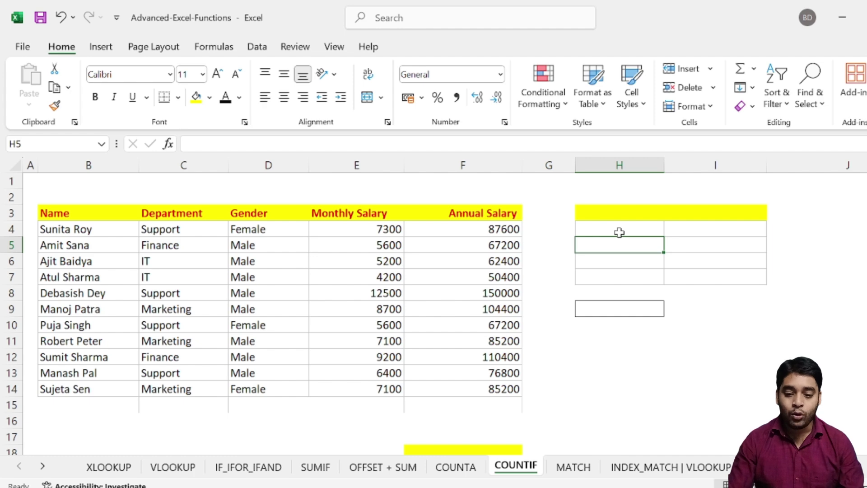
{"action": "left_click", "coordinate": [618, 229]}
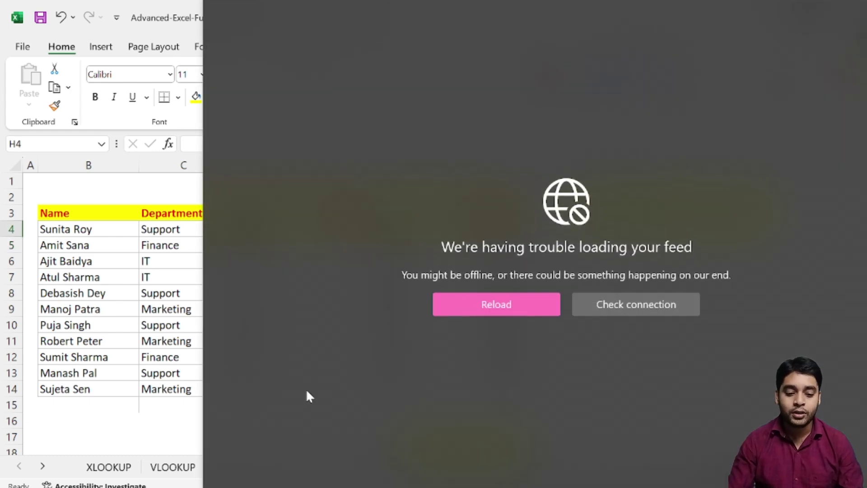
{"action": "left_click", "coordinate": [94, 421]}
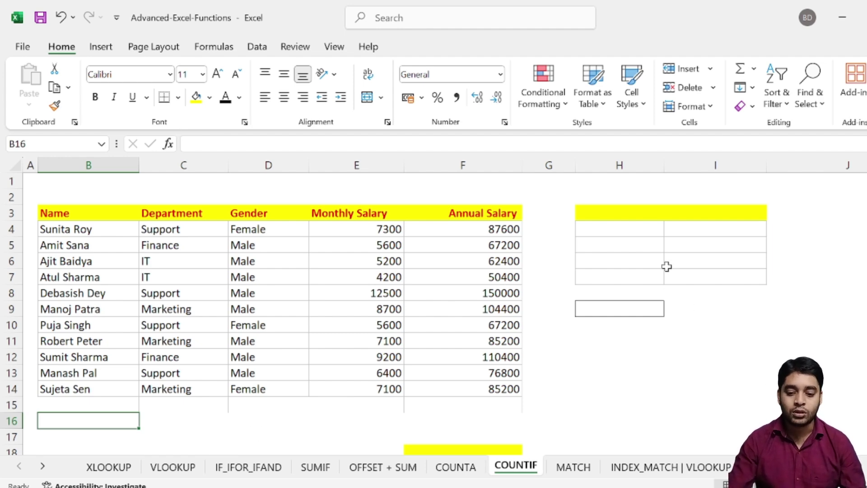
Step: Fill cell H14 with light green
{"action": "left_click", "coordinate": [621, 387]}
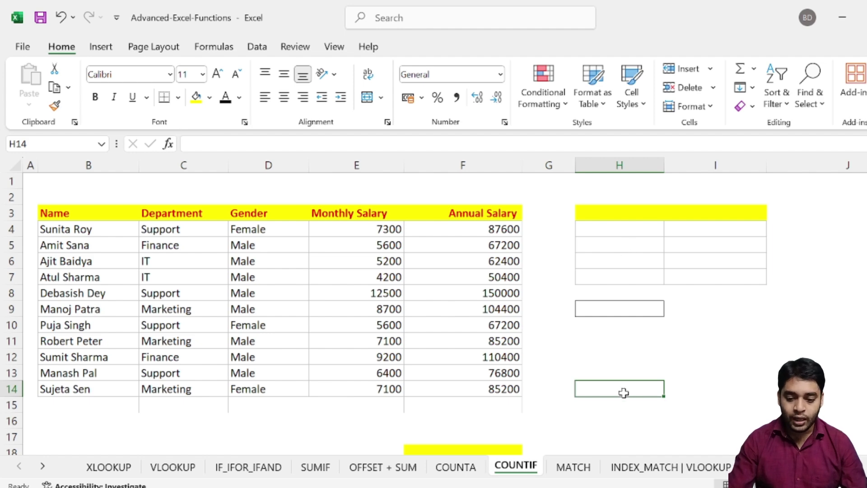
{"action": "left_click", "coordinate": [210, 97]}
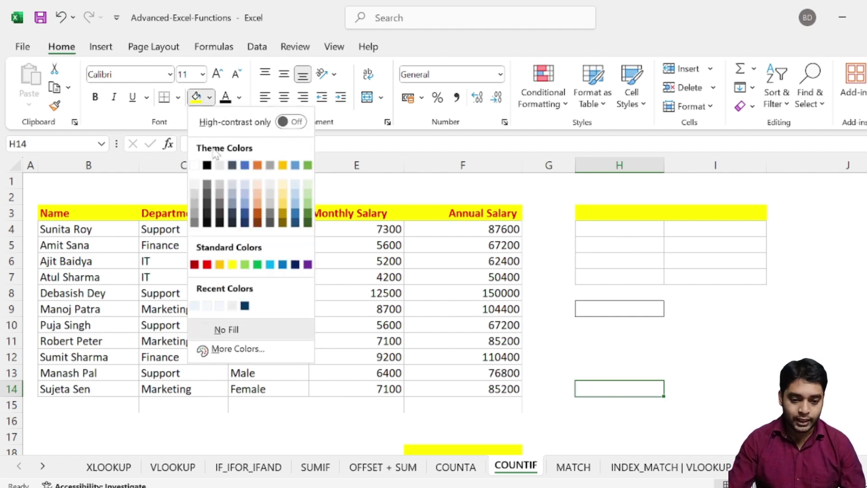
{"action": "left_click", "coordinate": [308, 204]}
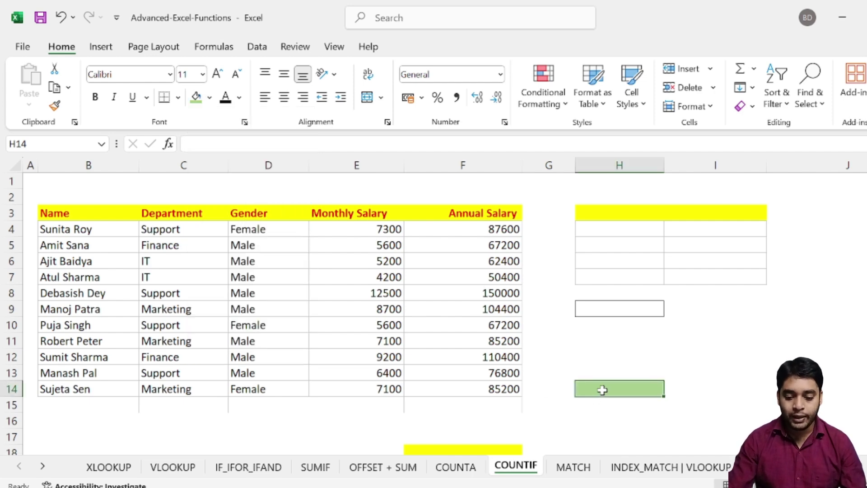
Step: Count the employees in the Name column by entering =COUNTA(B4:B17) in cell H14
{"action": "type", "text": "="}
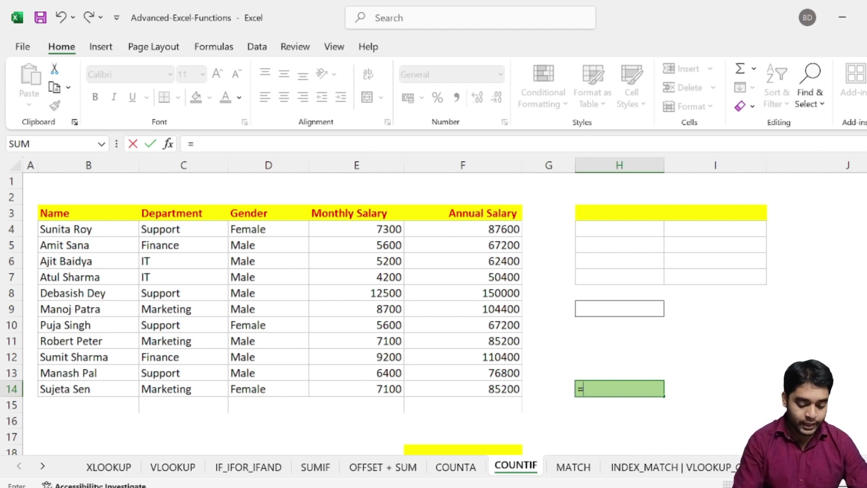
{"action": "type", "text": "COU"}
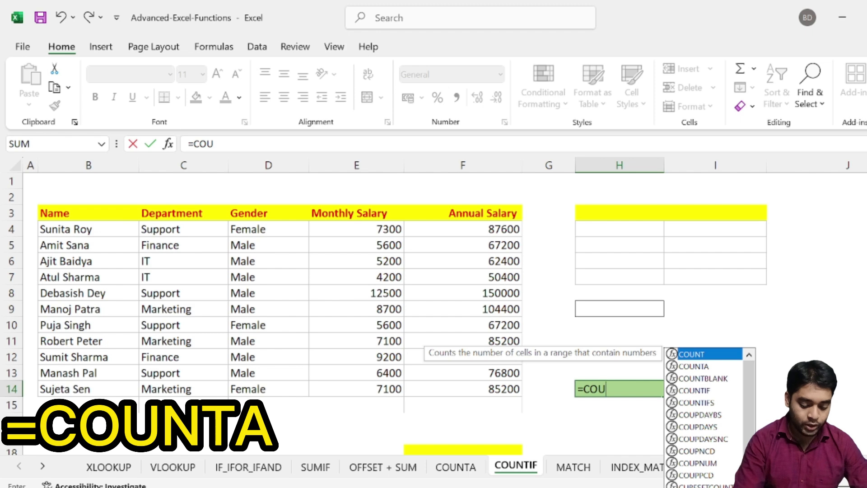
{"action": "type", "text": "NTA"}
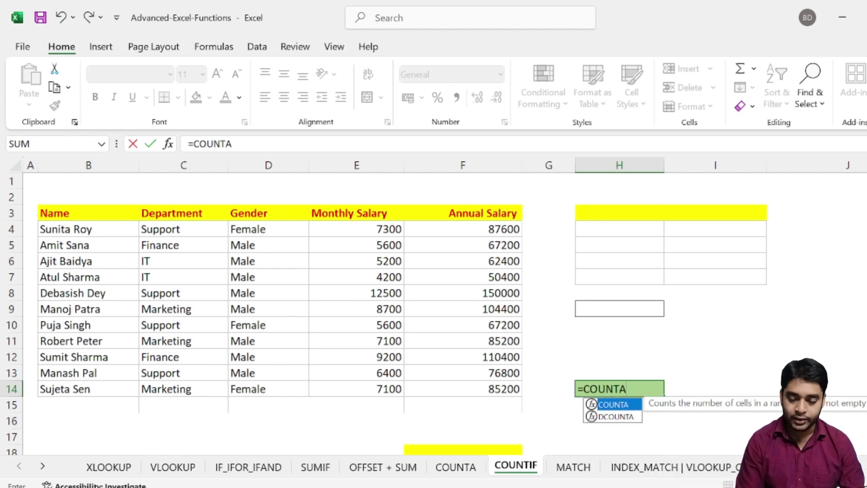
{"action": "type", "text": "("}
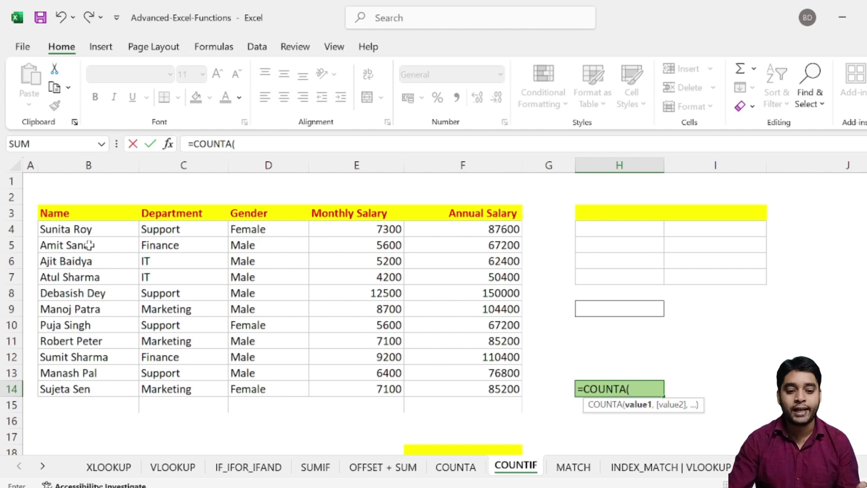
{"action": "left_click", "coordinate": [89, 229]}
{"action": "left_click_drag", "start_coordinate": [89, 229], "coordinate": [81, 430]}
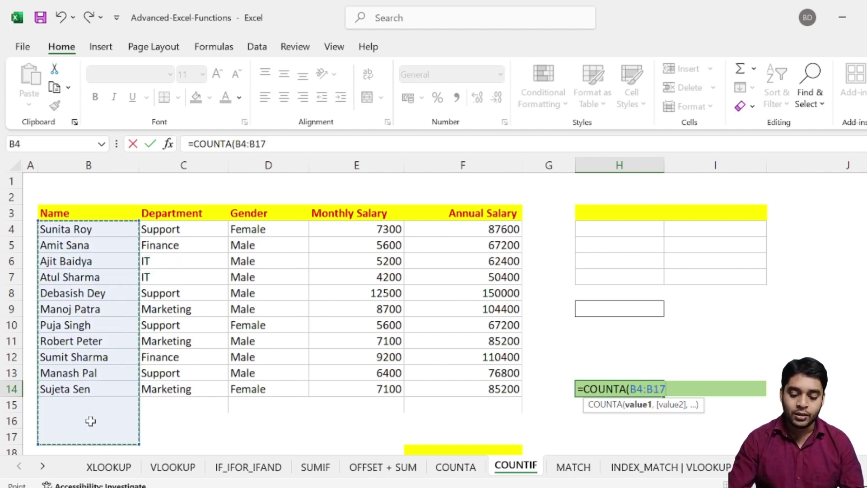
{"action": "type", "text": ")"}
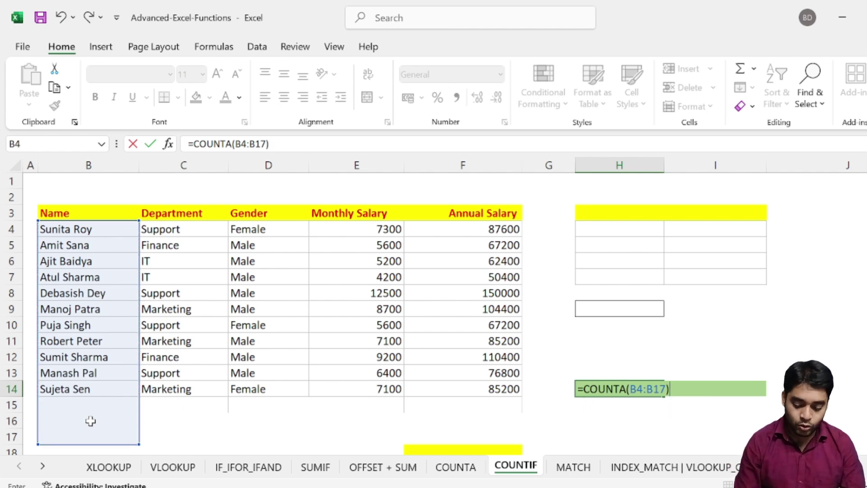
{"action": "key", "text": "Return"}
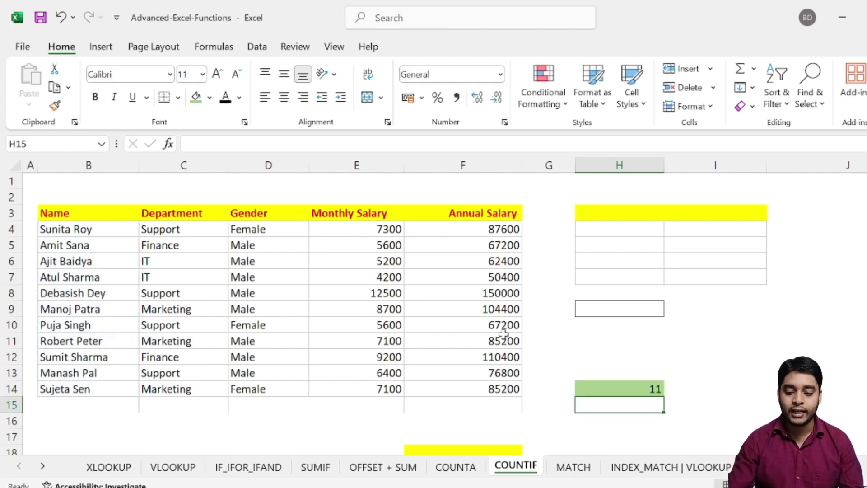
Step: Clear the COUNTA formula from cell H14
{"action": "left_click", "coordinate": [636, 389]}
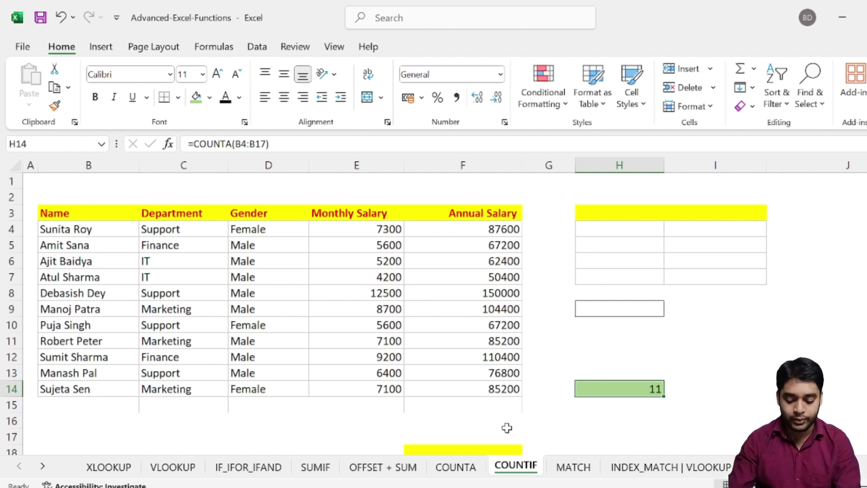
{"action": "key", "text": "Delete"}
{"action": "left_click", "coordinate": [610, 230]}
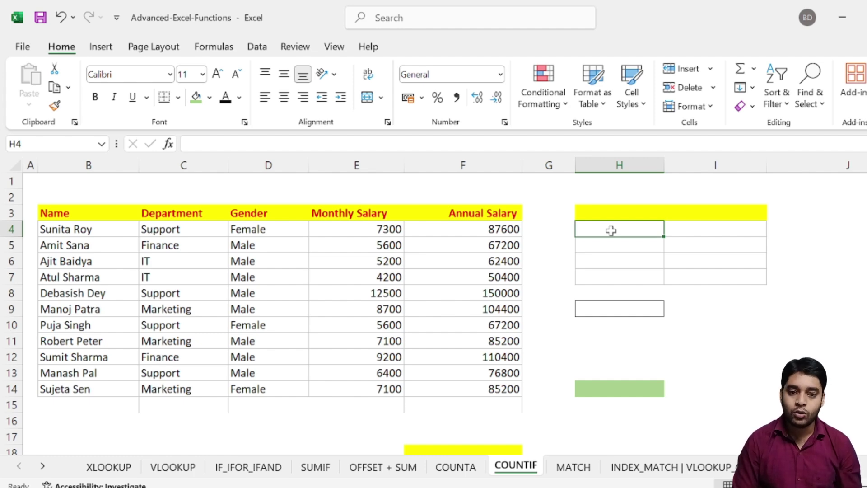
{"action": "left_click", "coordinate": [259, 232]}
{"action": "left_click_drag", "start_coordinate": [259, 238], "coordinate": [273, 370]}
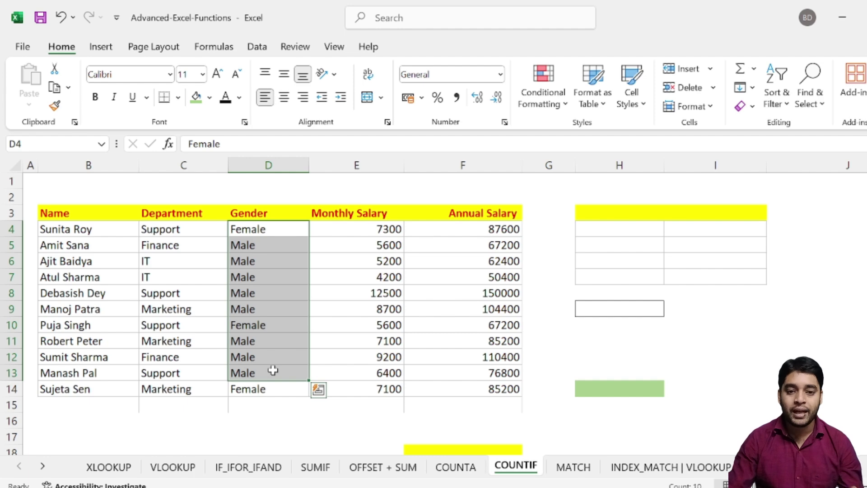
{"action": "left_click", "coordinate": [286, 293]}
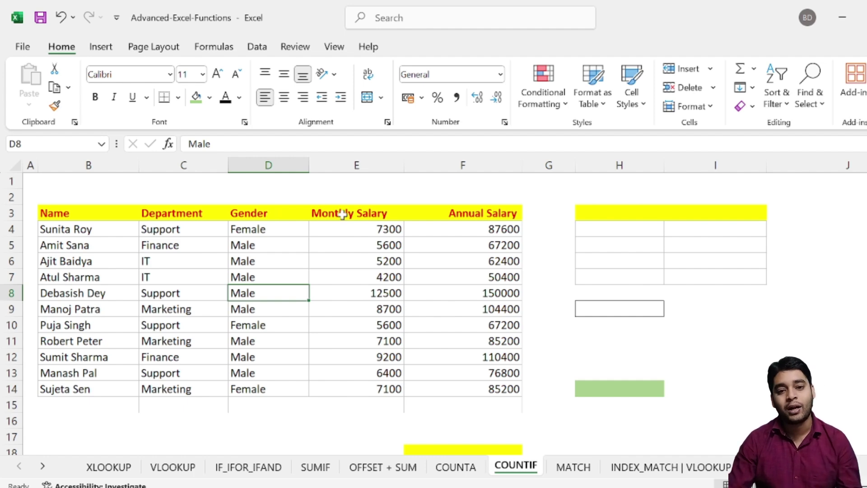
Step: Fill cell H4, the first cell under the empty yellow header, with the same light green
{"action": "left_click", "coordinate": [606, 226]}
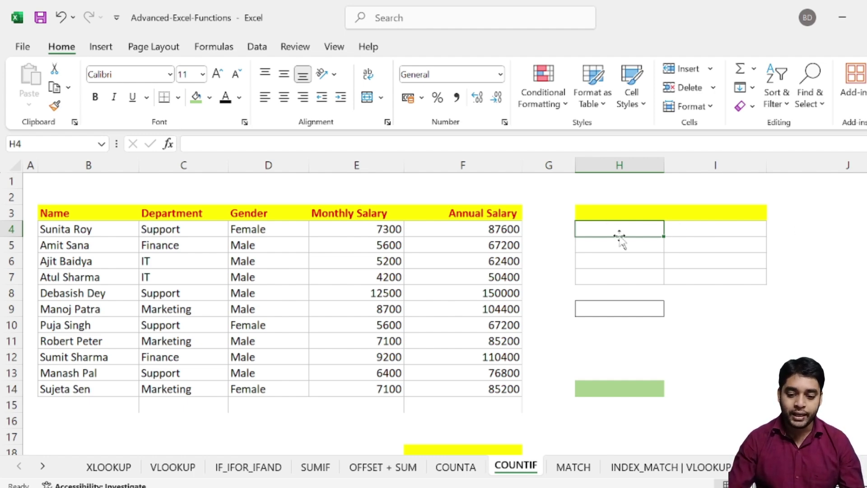
{"action": "left_click", "coordinate": [689, 231]}
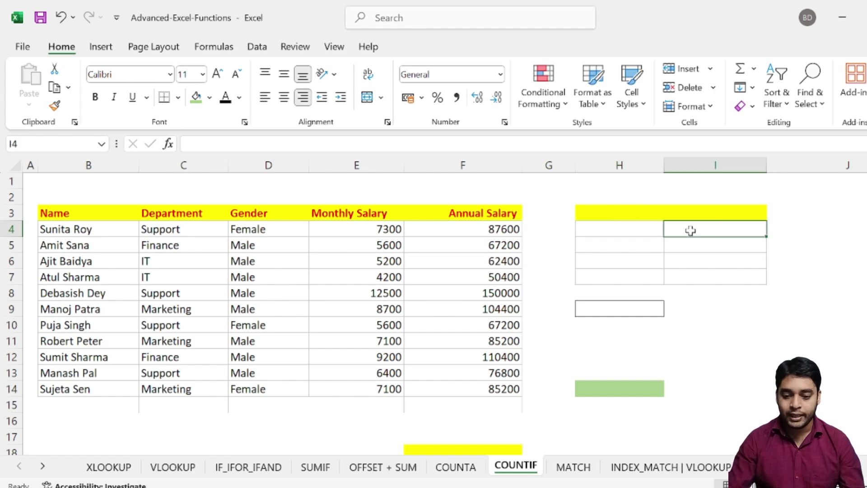
{"action": "left_click", "coordinate": [613, 230]}
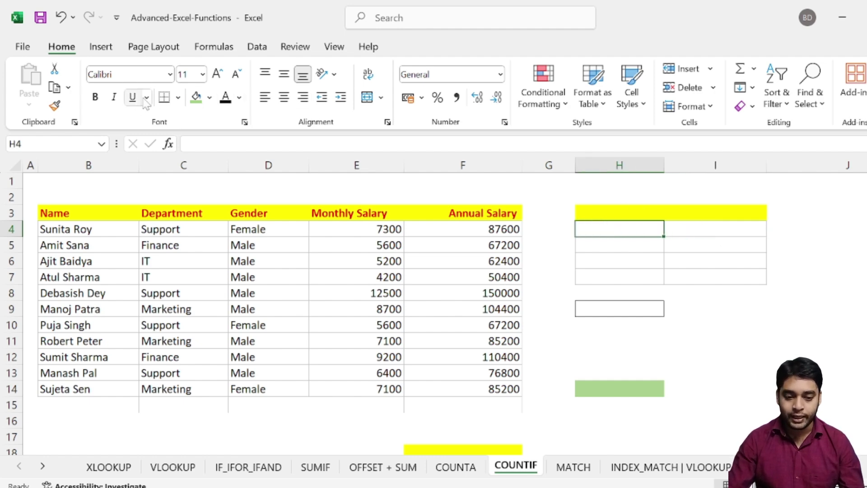
{"action": "left_click", "coordinate": [196, 97]}
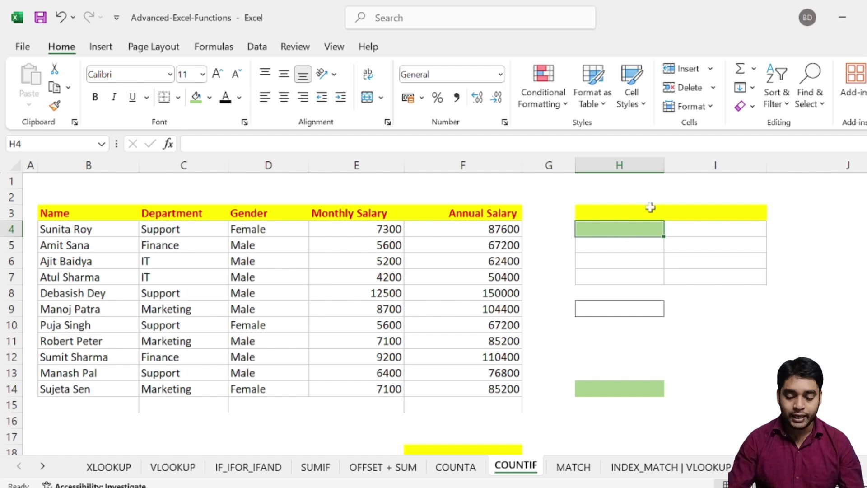
Step: Enter =COUNTIF(D4:D16,H4) in cell I4 to count the Gender entries matching the criterion in H4
{"action": "left_click", "coordinate": [703, 228]}
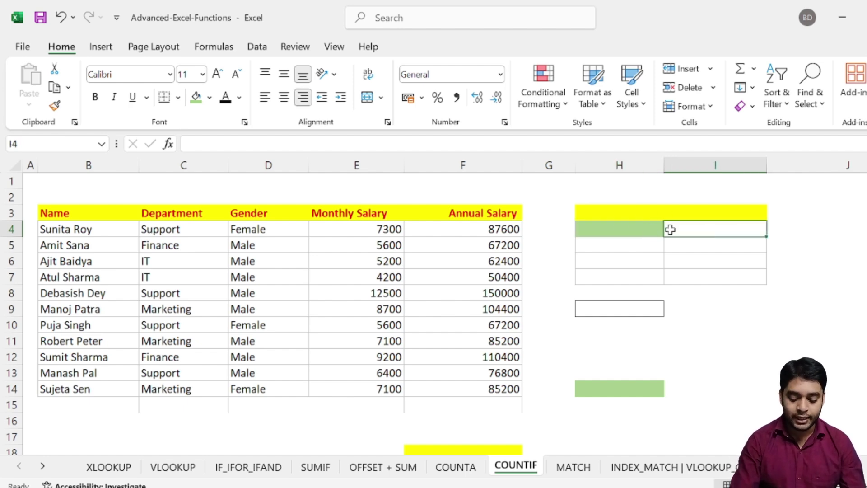
{"action": "type", "text": "="}
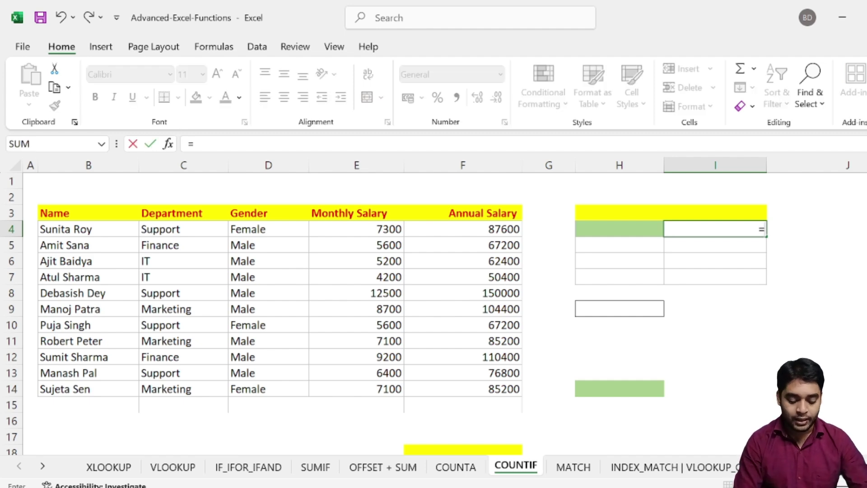
{"action": "type", "text": "COUN"}
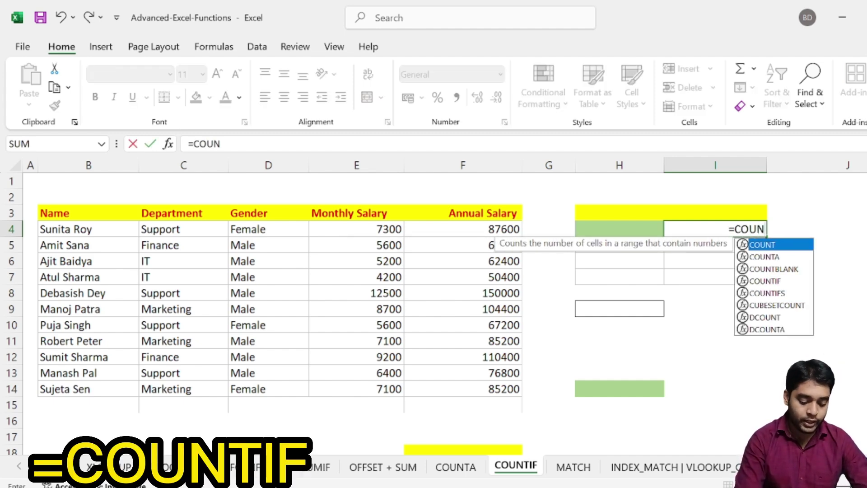
{"action": "type", "text": "TIF"}
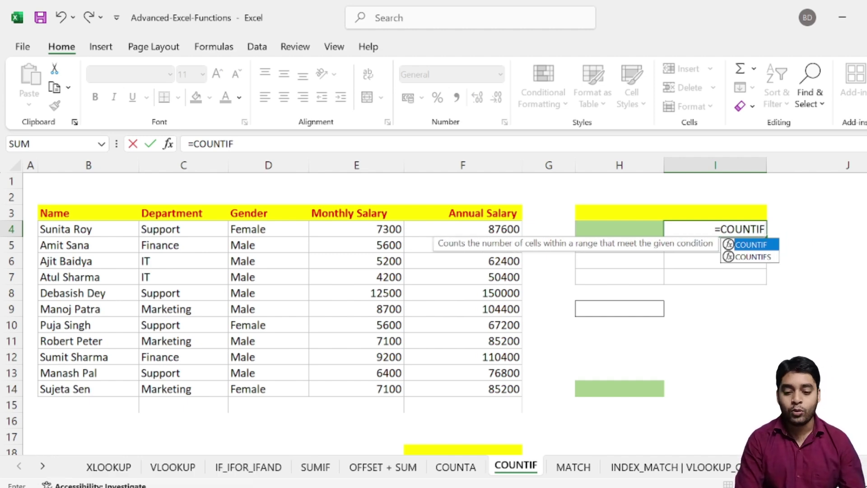
{"action": "type", "text": "("}
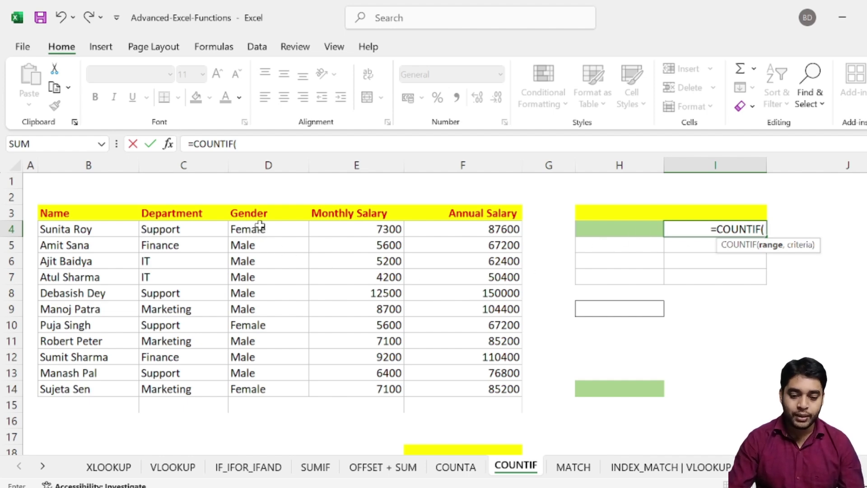
{"action": "left_click_drag", "start_coordinate": [253, 230], "coordinate": [272, 420]}
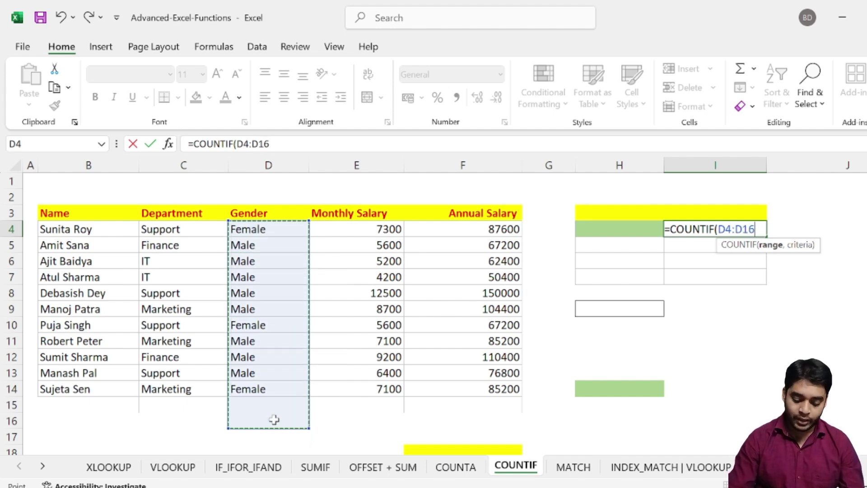
{"action": "type", "text": ","}
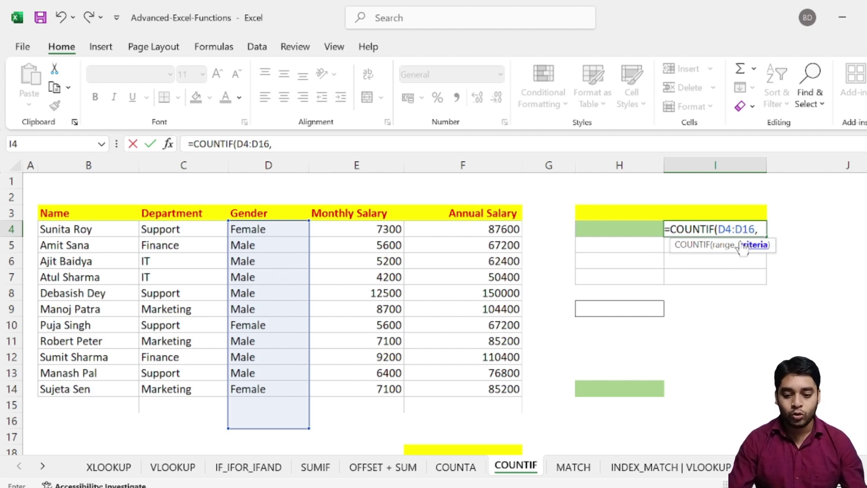
{"action": "left_click", "coordinate": [619, 229]}
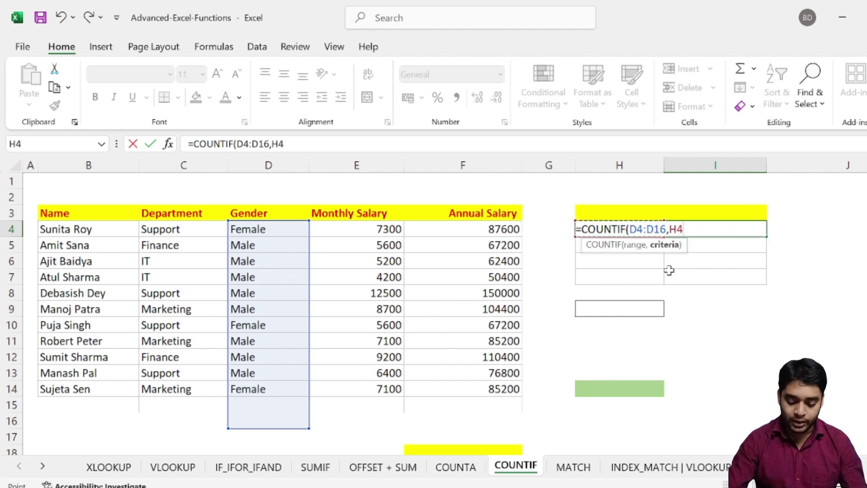
{"action": "type", "text": ")"}
{"action": "key", "text": "Return"}
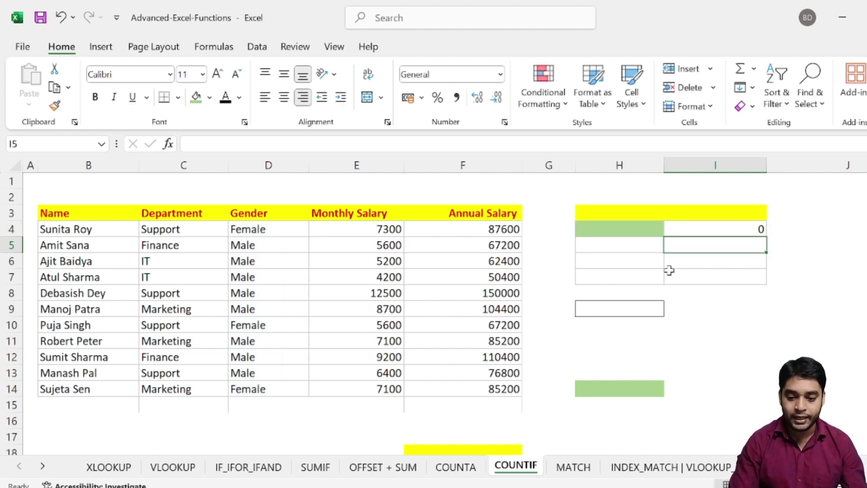
Step: Enter Male as the gender criterion in cell H4
{"action": "left_click", "coordinate": [627, 231]}
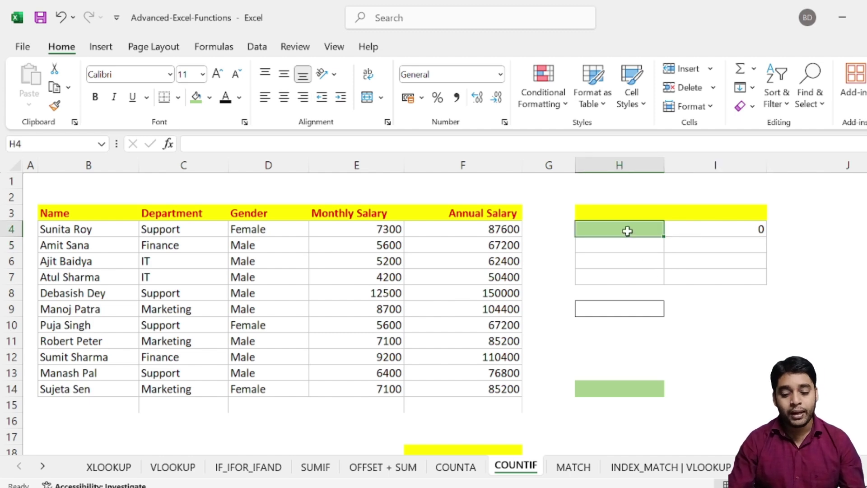
{"action": "type", "text": "mALE"}
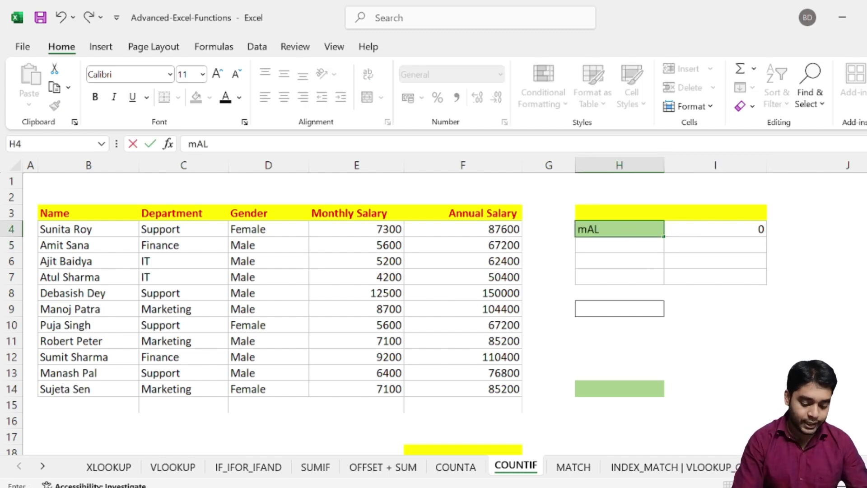
{"action": "key", "text": "BackSpace"}
{"action": "key", "text": "BackSpace"}
{"action": "key", "text": "BackSpace"}
{"action": "key", "text": "BackSpace"}
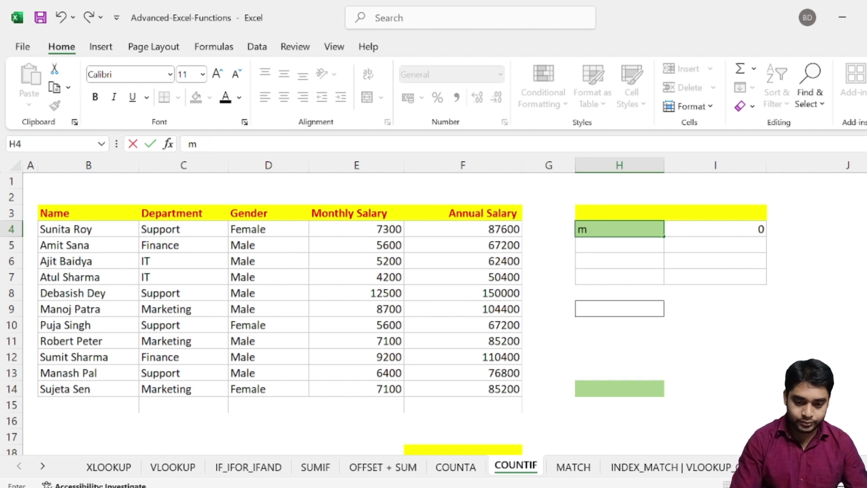
{"action": "type", "text": "Male"}
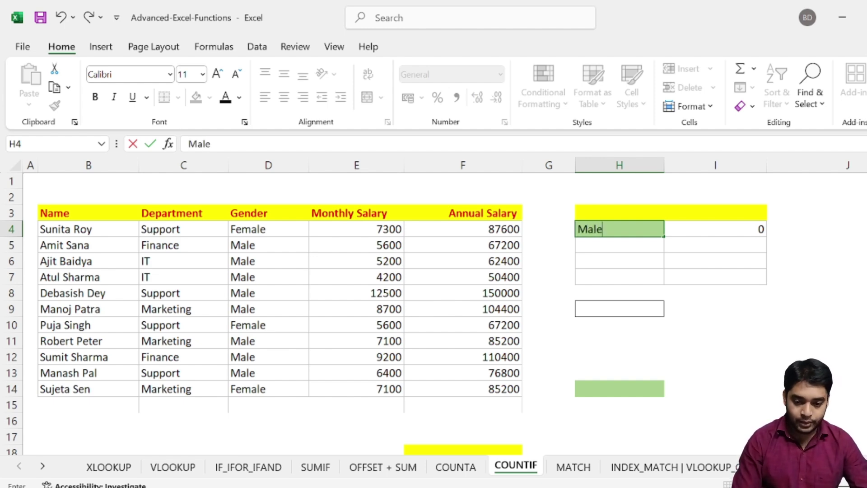
{"action": "key", "text": "Return"}
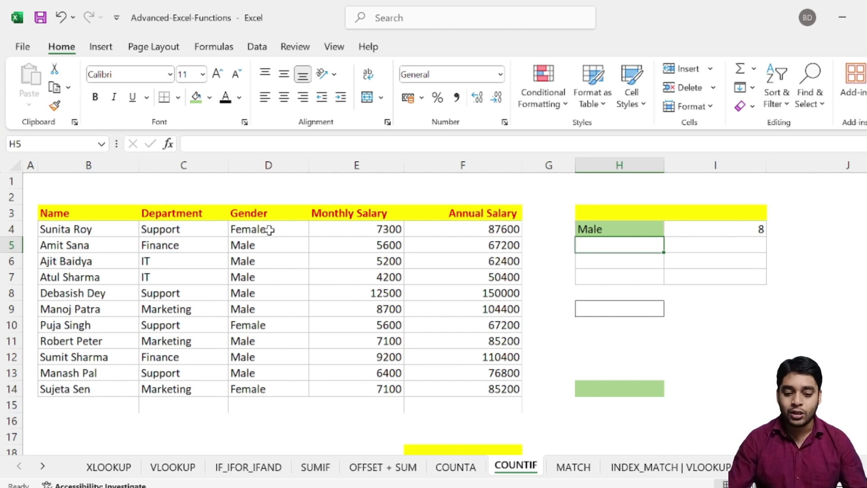
Step: Replace the gender criterion in cell H4 with Female
{"action": "left_click", "coordinate": [612, 228]}
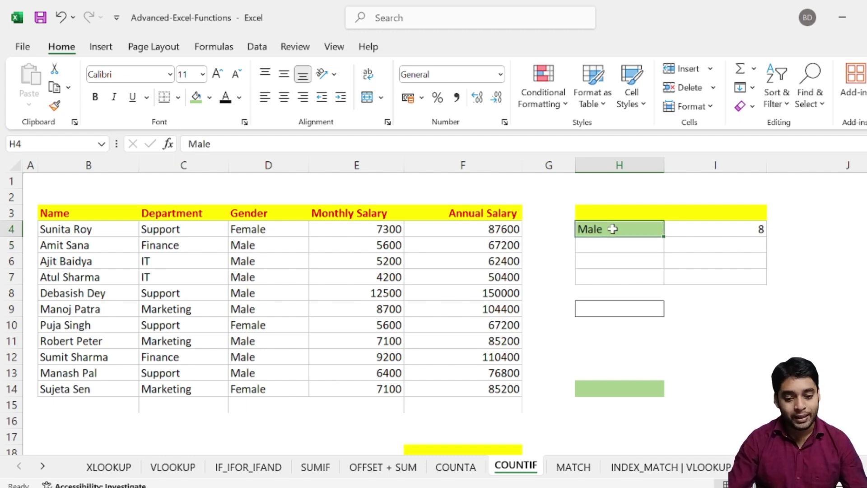
{"action": "type", "text": "Female"}
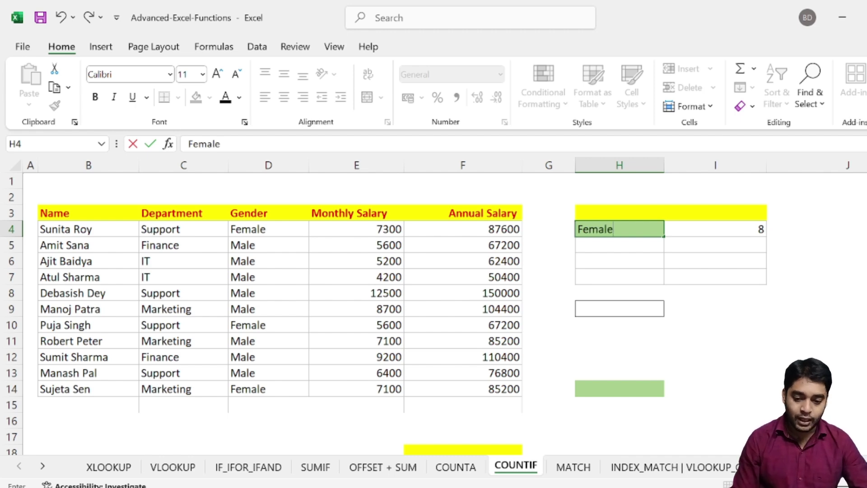
{"action": "key", "text": "Return"}
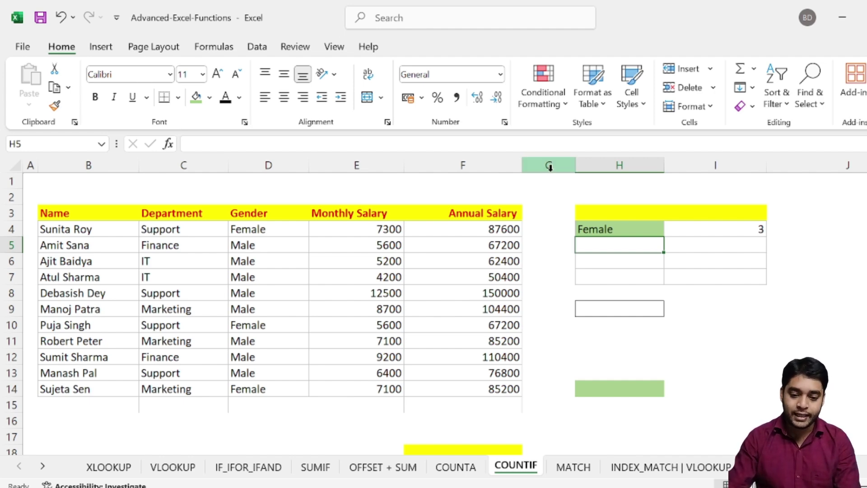
Step: Widen the empty column G to roughly the width of the Annual Salary column and add borders to cells G4:G13
{"action": "left_click_drag", "start_coordinate": [576, 165], "coordinate": [634, 172]}
{"action": "left_click", "coordinate": [546, 232]}
{"action": "left_click_drag", "start_coordinate": [508, 231], "coordinate": [512, 406]}
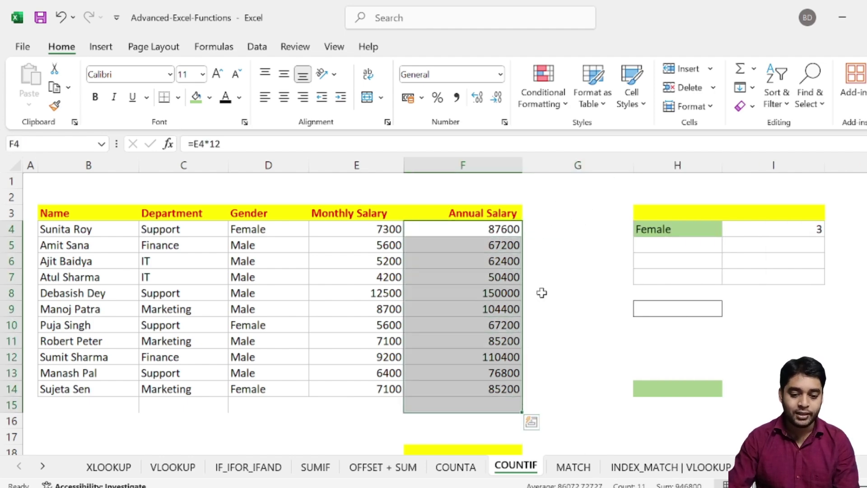
{"action": "left_click", "coordinate": [547, 236]}
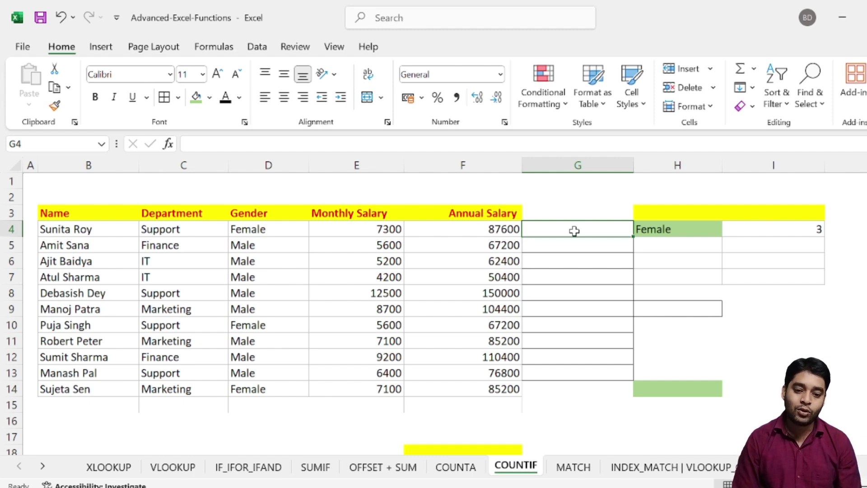
{"action": "left_click", "coordinate": [489, 276]}
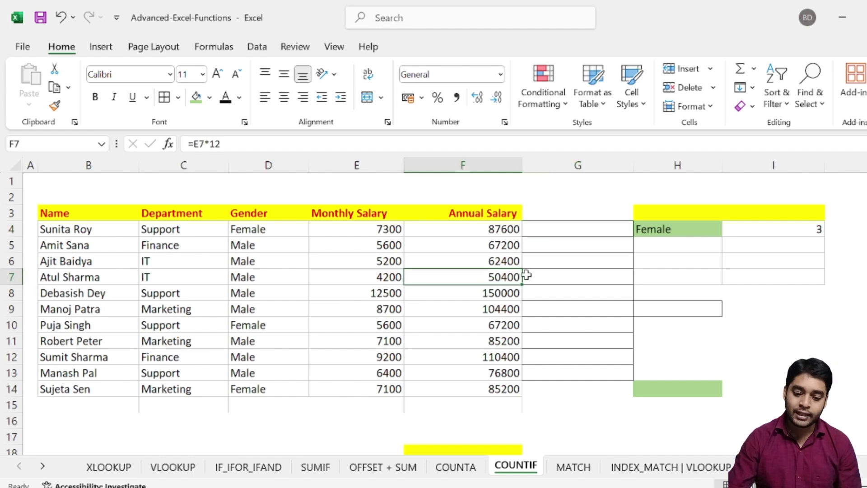
{"action": "left_click", "coordinate": [540, 276]}
{"action": "left_click", "coordinate": [493, 277]}
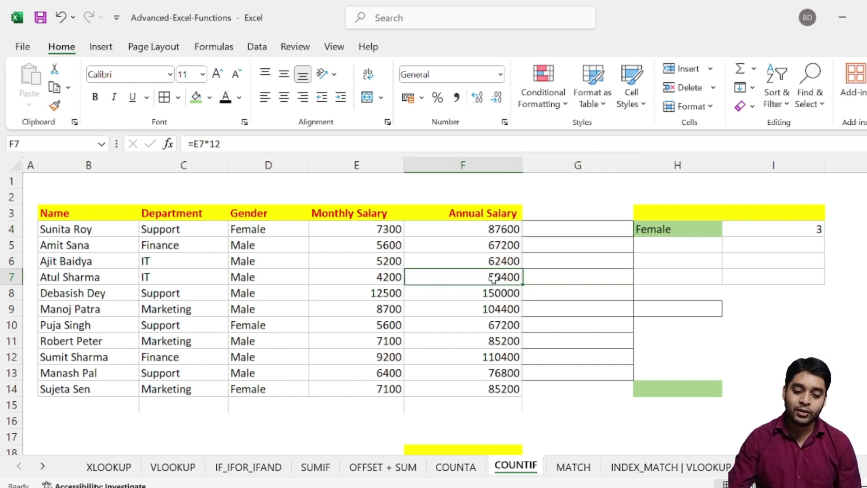
{"action": "left_click", "coordinate": [554, 277]}
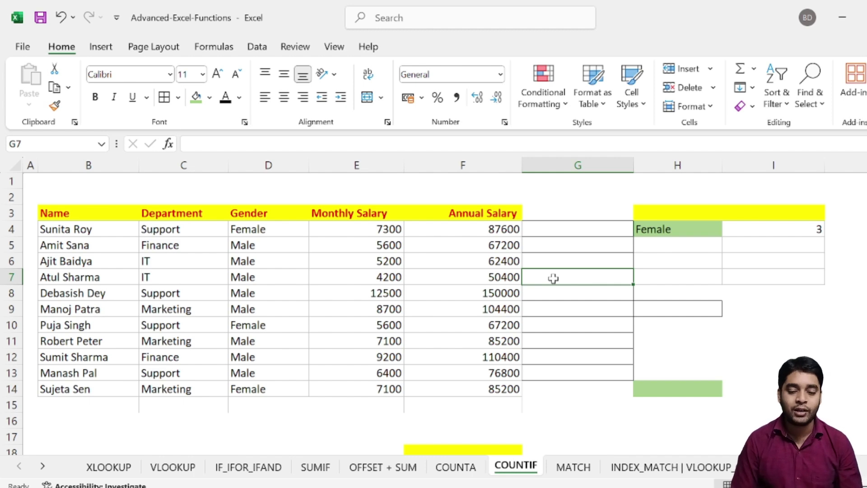
Step: Enter =IF(F4<100000,F4*10%) in cell G4 to calculate a 10% increment for annual salaries below 100000
{"action": "left_click", "coordinate": [553, 224]}
{"action": "type", "text": "="}
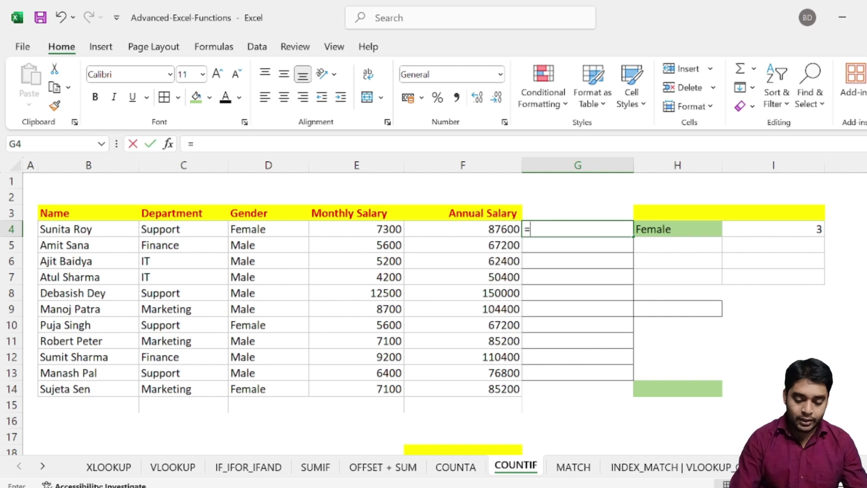
{"action": "type", "text": "if"}
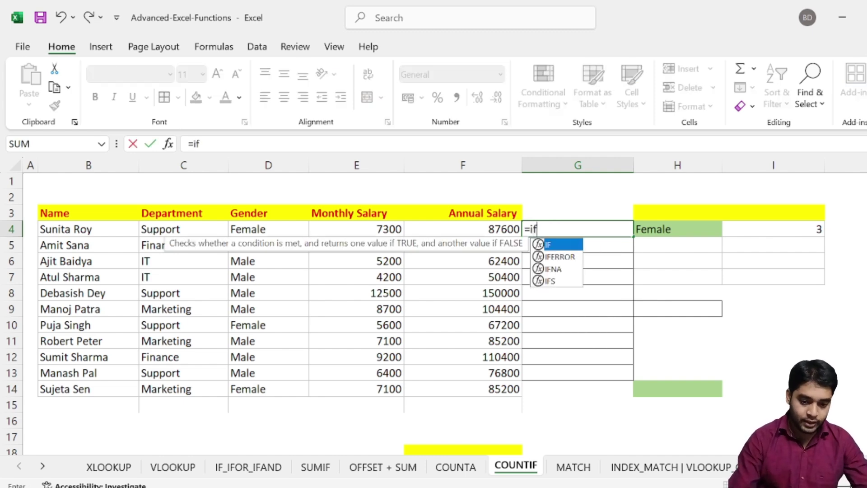
{"action": "type", "text": "("}
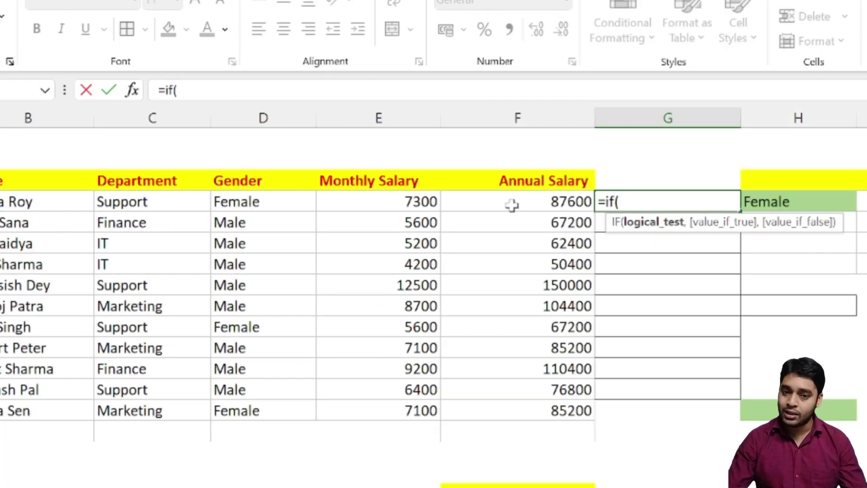
{"action": "left_click", "coordinate": [560, 203]}
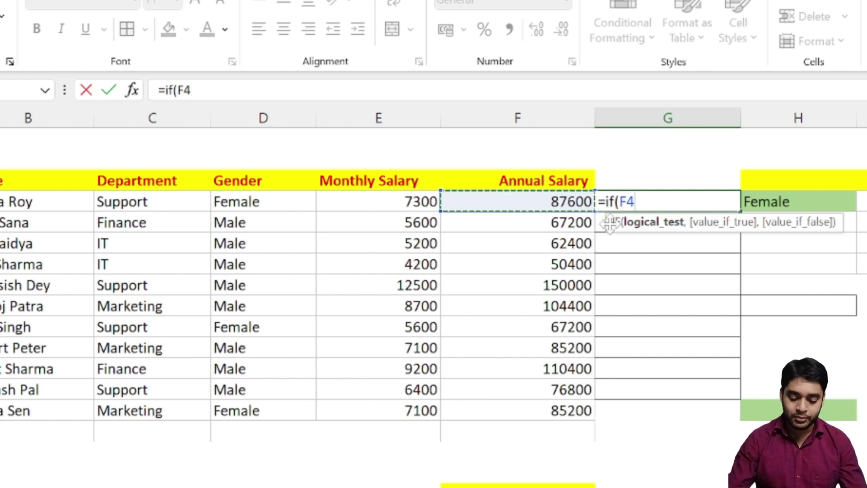
{"action": "type", "text": "<"}
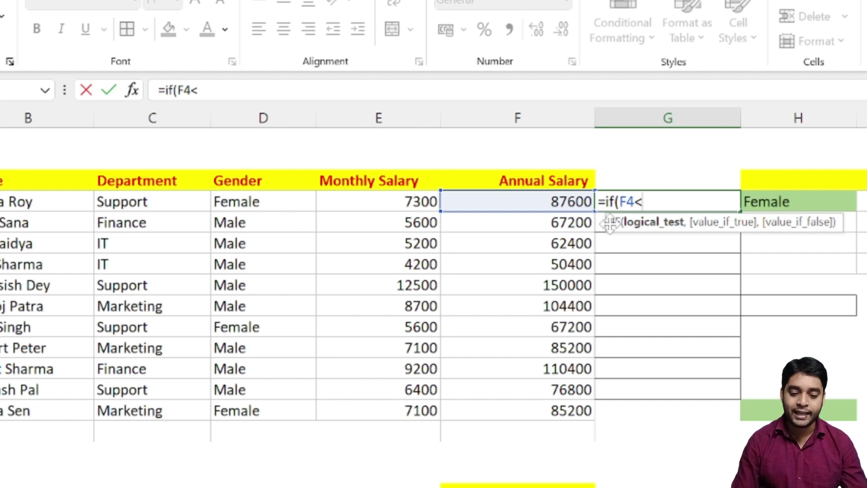
{"action": "type", "text": "100000"}
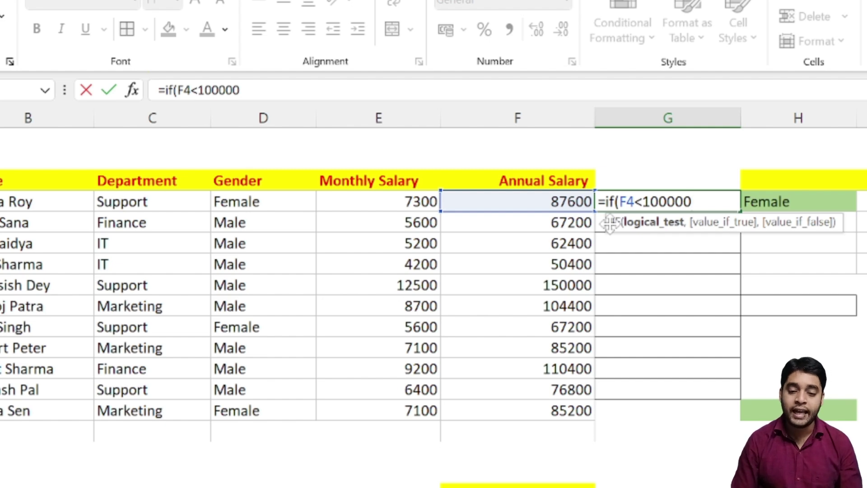
{"action": "type", "text": ","}
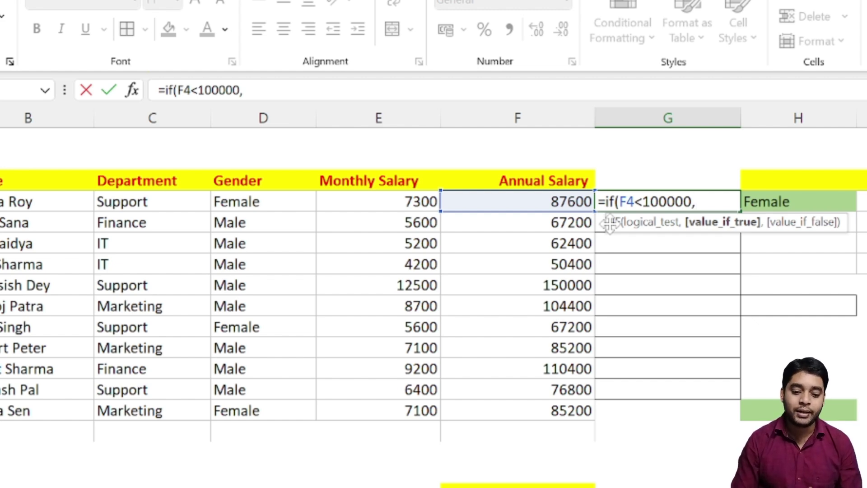
{"action": "left_click", "coordinate": [555, 201]}
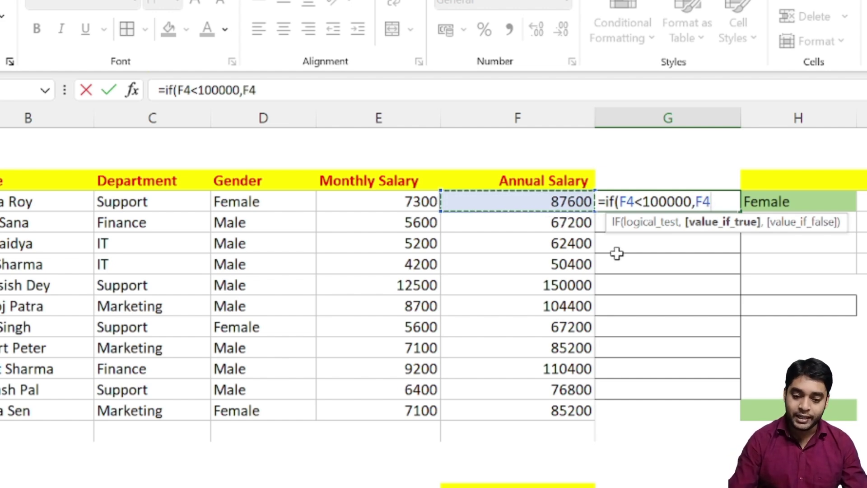
{"action": "type", "text": "*10"}
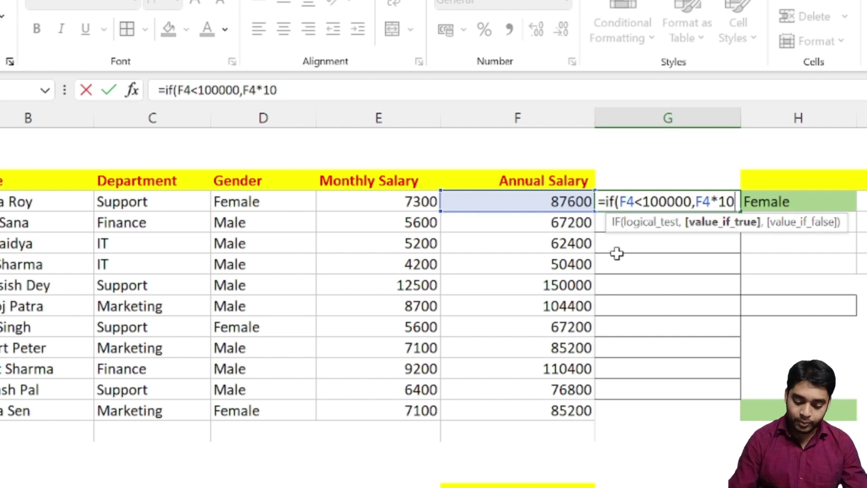
{"action": "type", "text": "%)"}
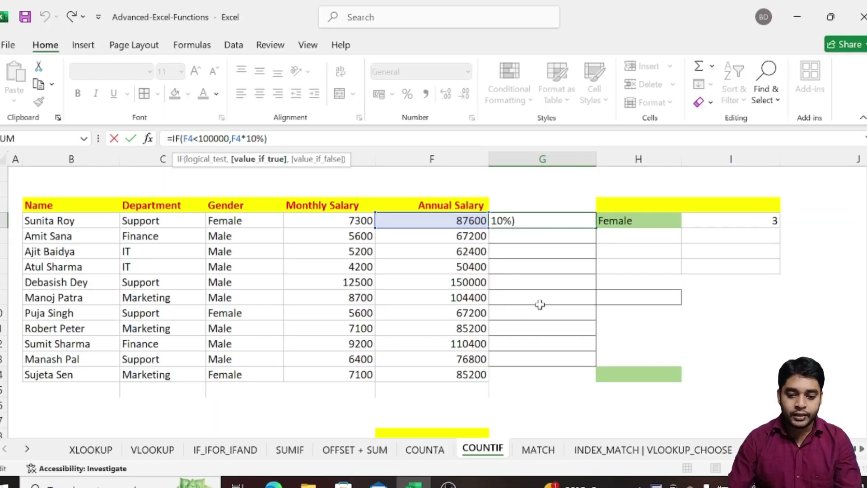
{"action": "key", "text": "Return"}
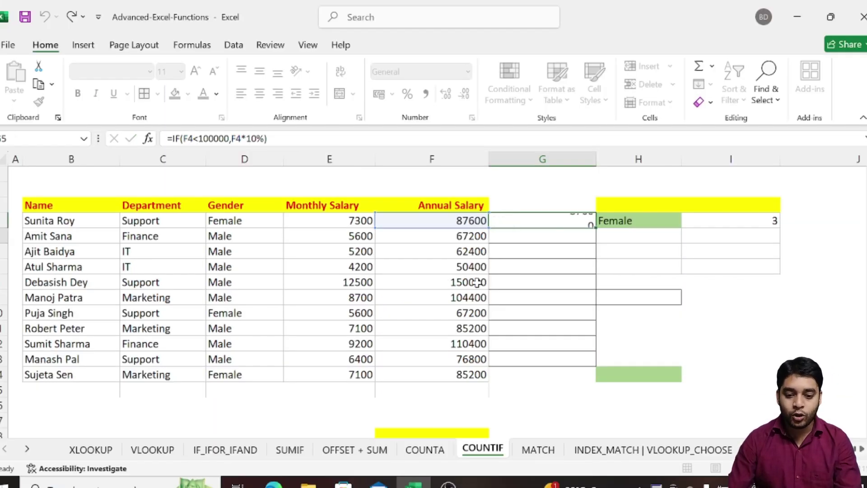
Step: Copy the IF formula from G4 down through G14 for all employees
{"action": "left_click", "coordinate": [445, 219]}
{"action": "left_click", "coordinate": [558, 223]}
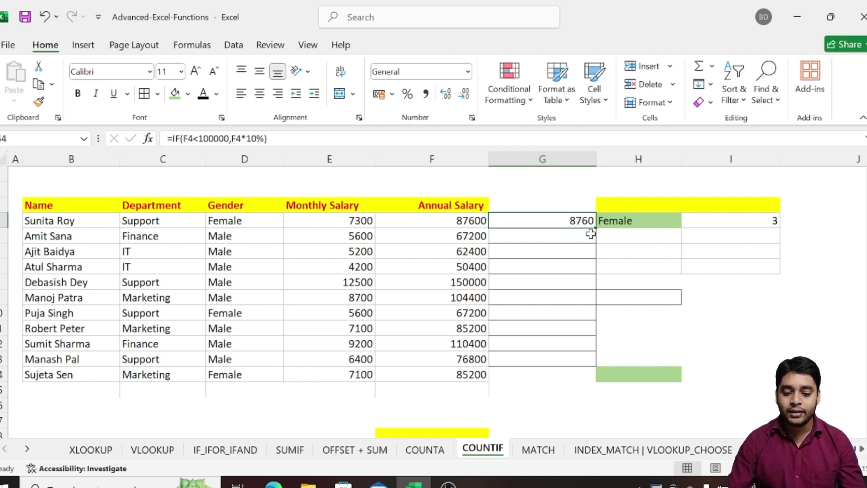
{"action": "left_click_drag", "start_coordinate": [595, 228], "coordinate": [589, 376]}
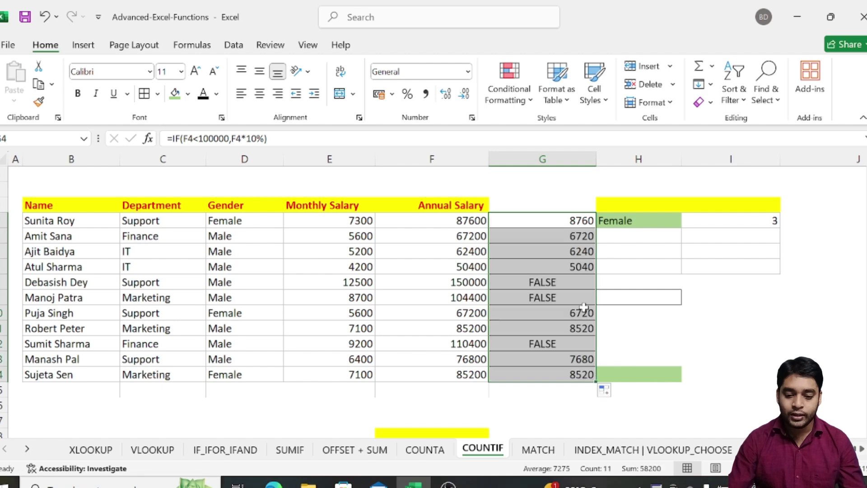
{"action": "left_click", "coordinate": [567, 215]}
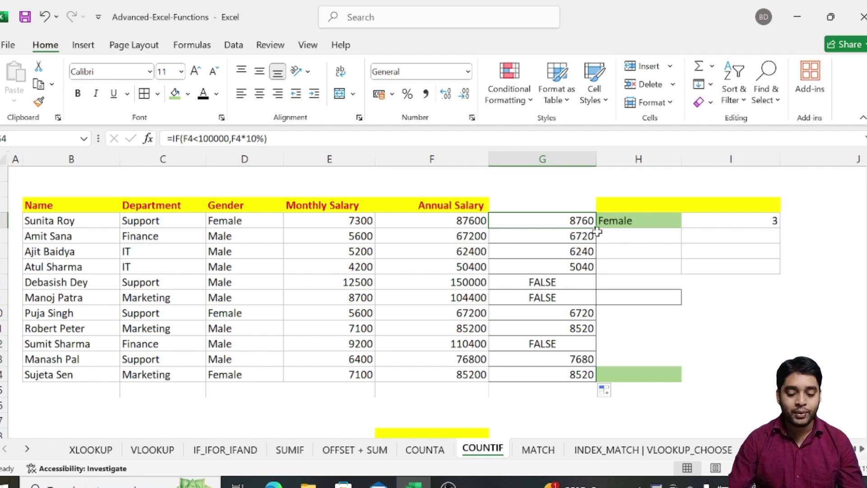
{"action": "left_click", "coordinate": [750, 311]}
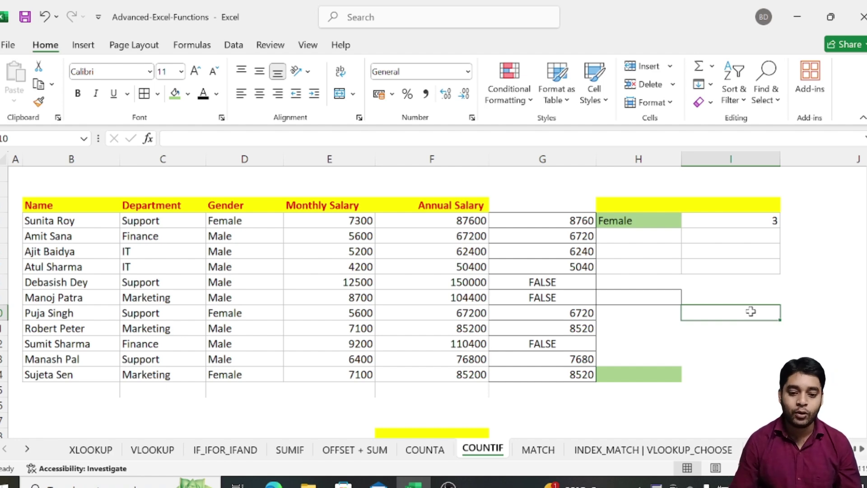
Step: Add "No Increment" as the value-if-false argument of the IF formula in cell G4
{"action": "left_click", "coordinate": [558, 222]}
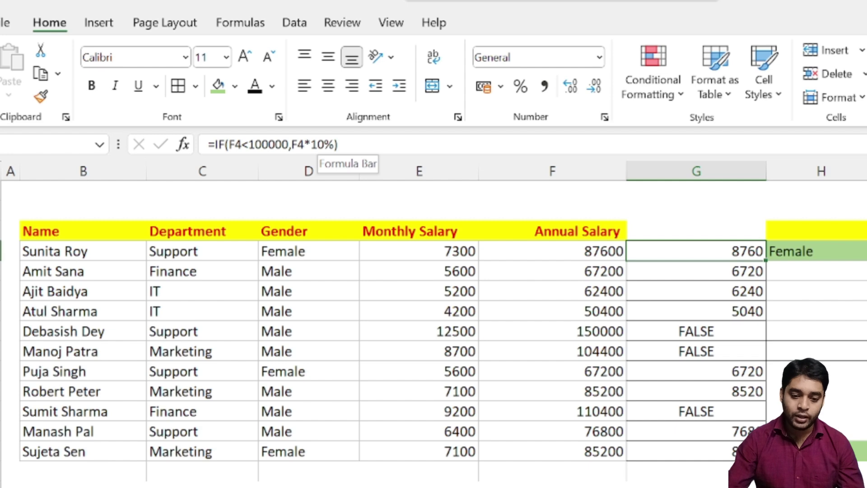
{"action": "left_click", "coordinate": [336, 144]}
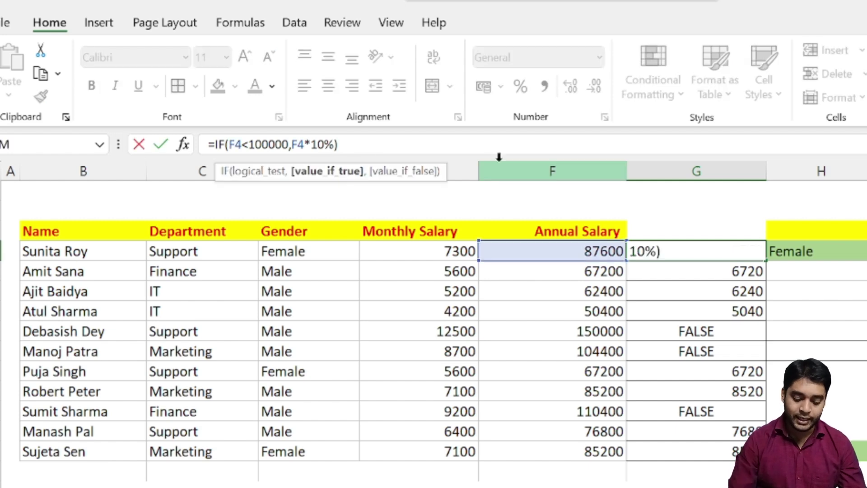
{"action": "type", "text": ","}
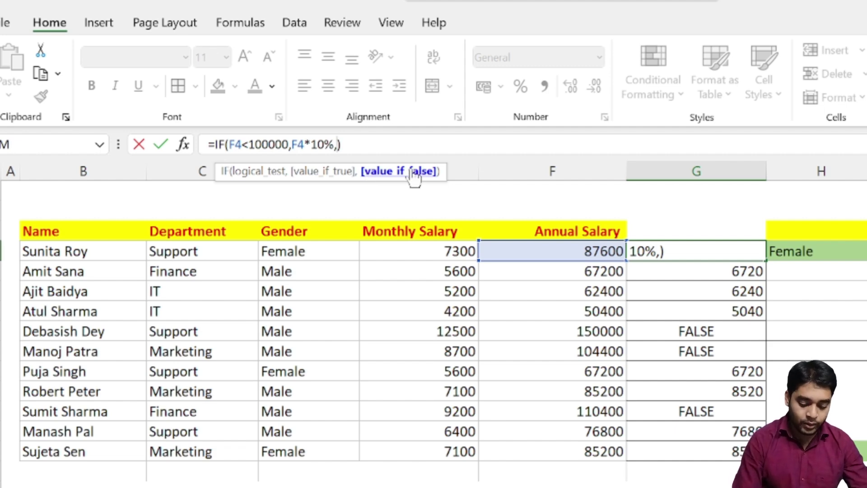
{"action": "type", "text": "\"\""}
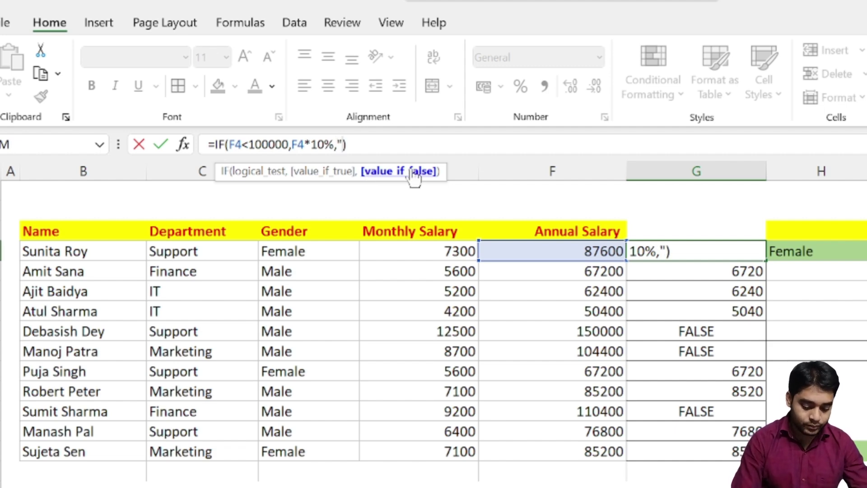
{"action": "type", "text": "No "}
{"action": "type", "text": "Incr"}
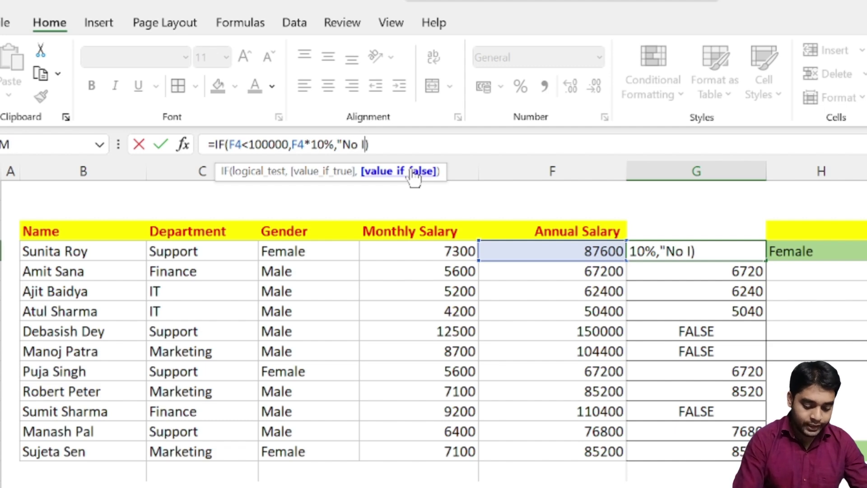
{"action": "type", "text": "emen"}
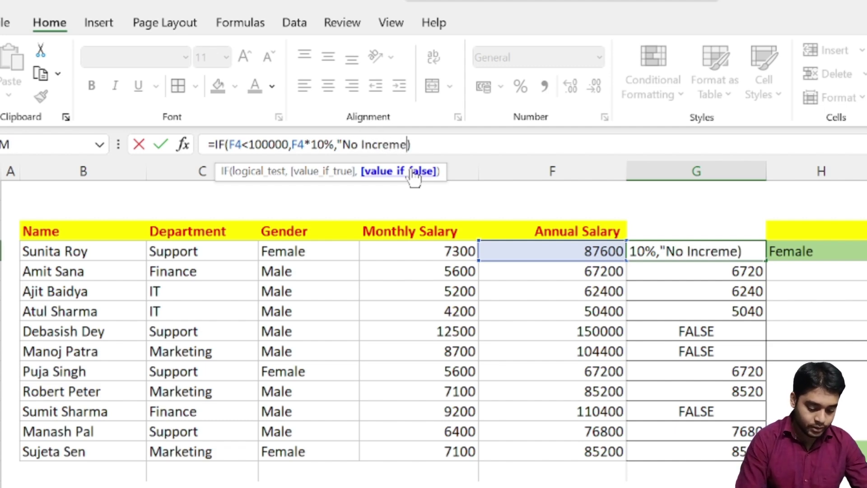
{"action": "type", "text": "t"}
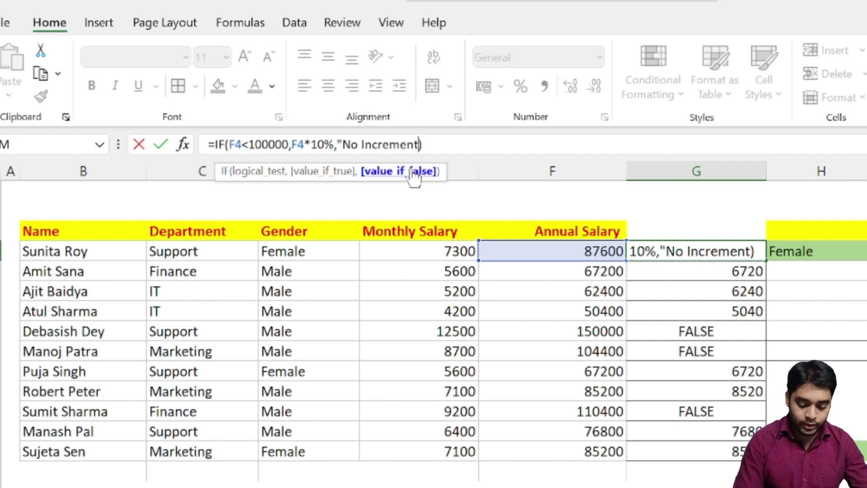
{"action": "type", "text": "\""}
{"action": "key", "text": "Return"}
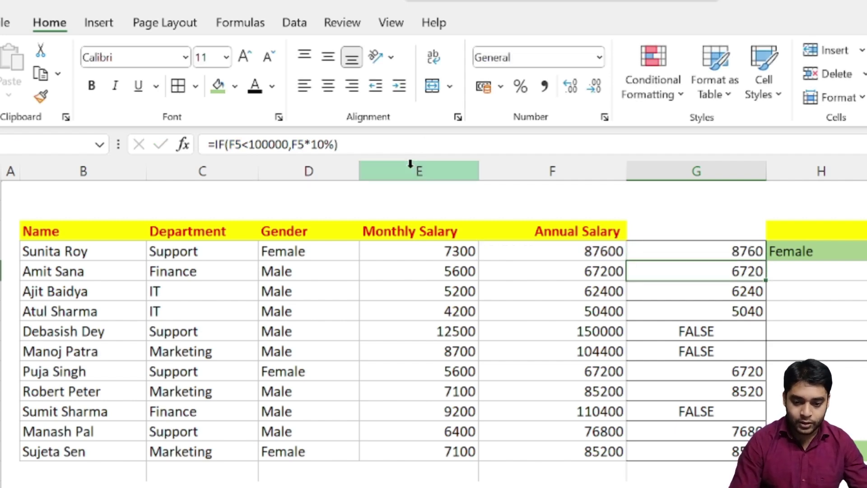
Step: Refill cells G5:G14 with the G4 formula that includes the "No Increment" result
{"action": "left_click", "coordinate": [725, 243]}
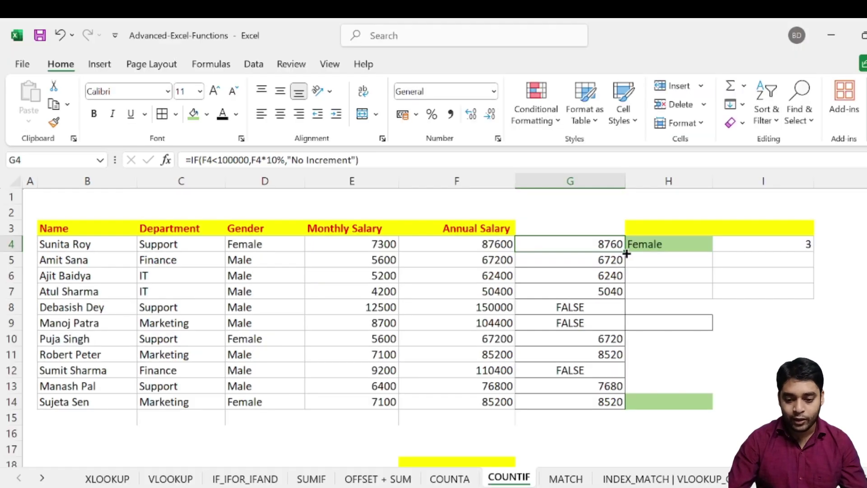
{"action": "left_click_drag", "start_coordinate": [626, 253], "coordinate": [624, 409]}
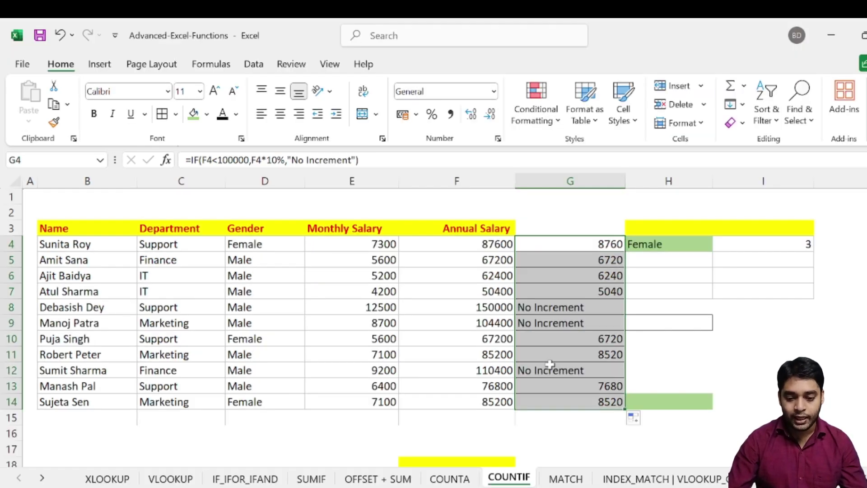
{"action": "left_click", "coordinate": [482, 309]}
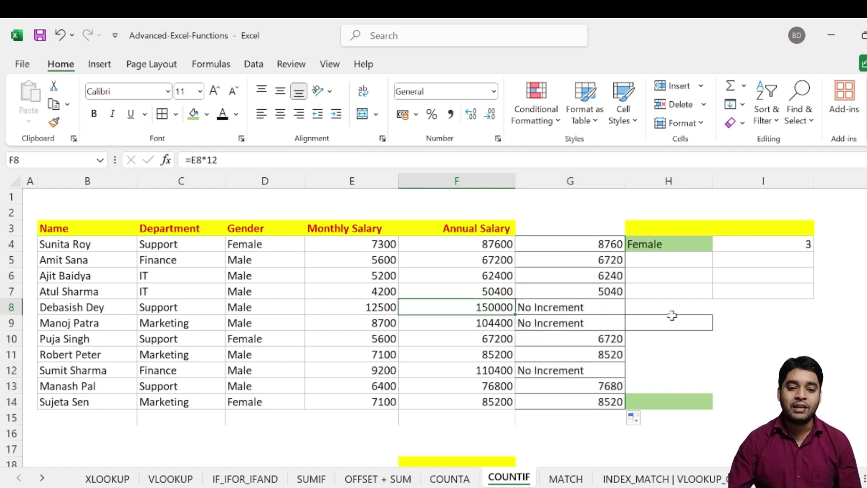
{"action": "left_click", "coordinate": [547, 242]}
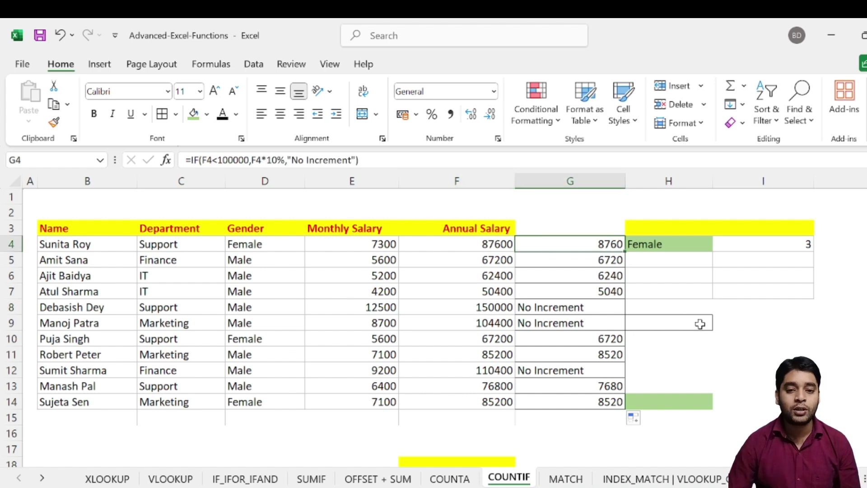